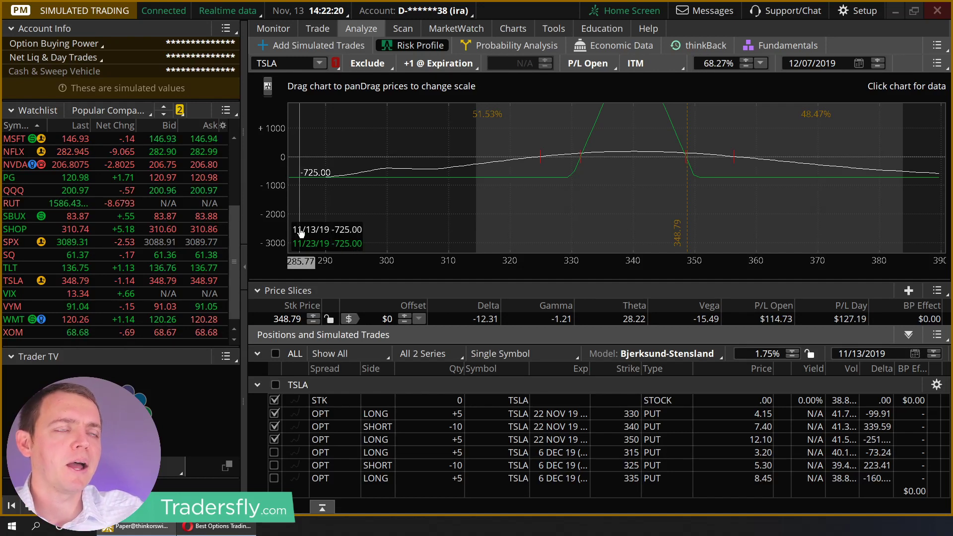
Pan and rescale the TSLA risk profile axes until the full P/L peak and $725 maximum loss show
drag(383, 193, 389, 248)
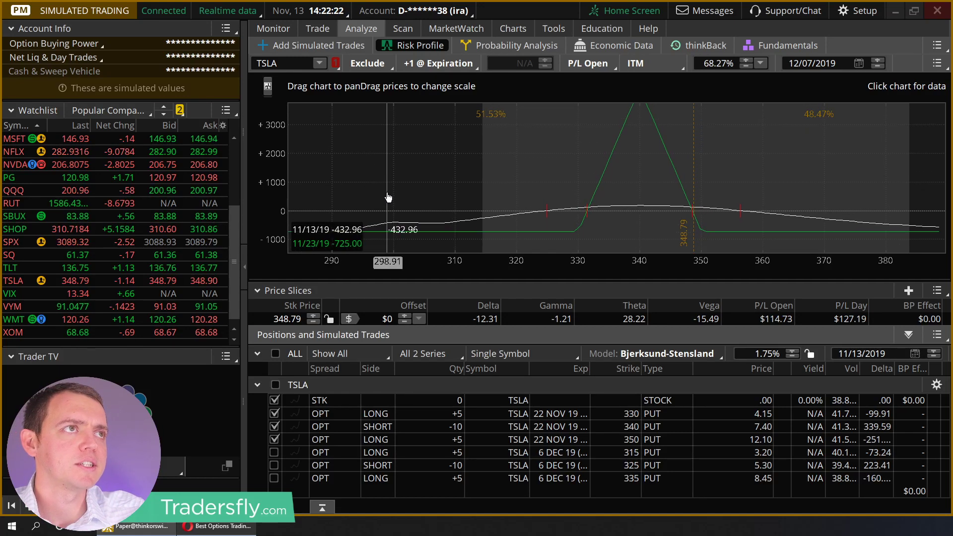
drag(274, 136, 272, 142)
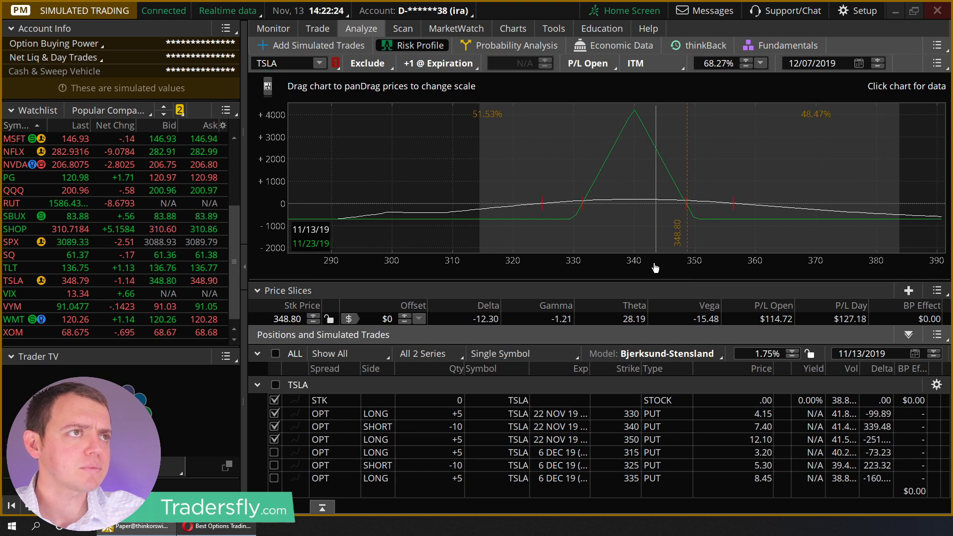
drag(659, 268, 624, 263)
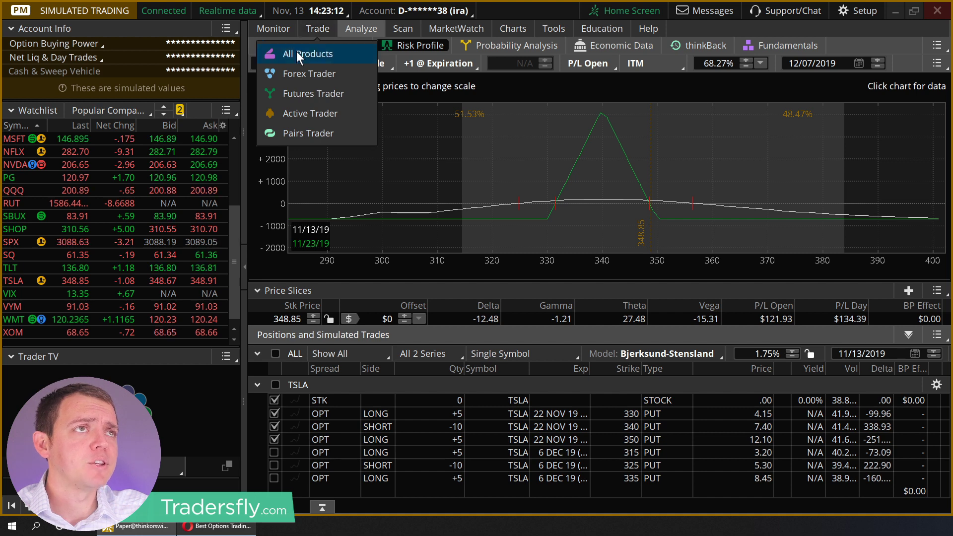
scroll(148, 199, up, 3)
Load AMZN into the Risk Profile and scroll down its positions list
click(282, 65)
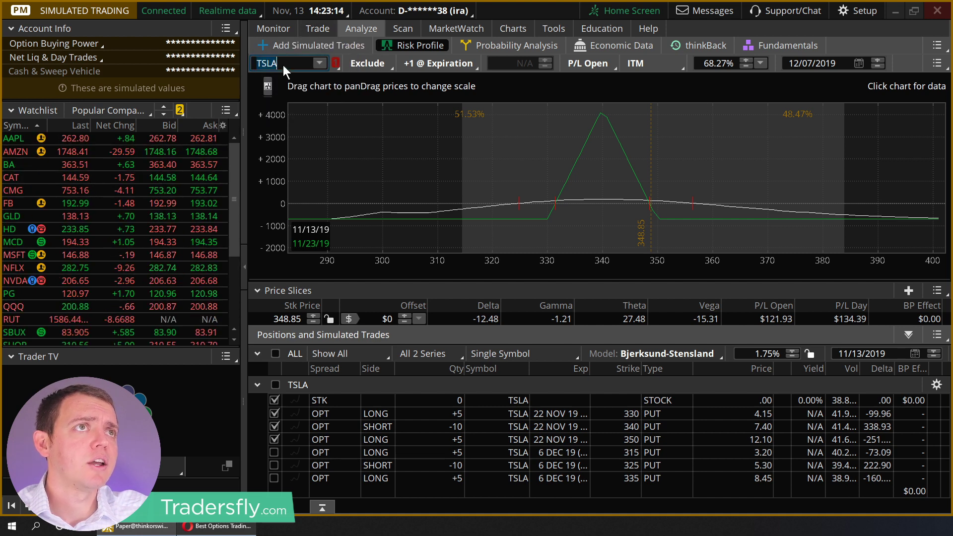
text(AMZN)
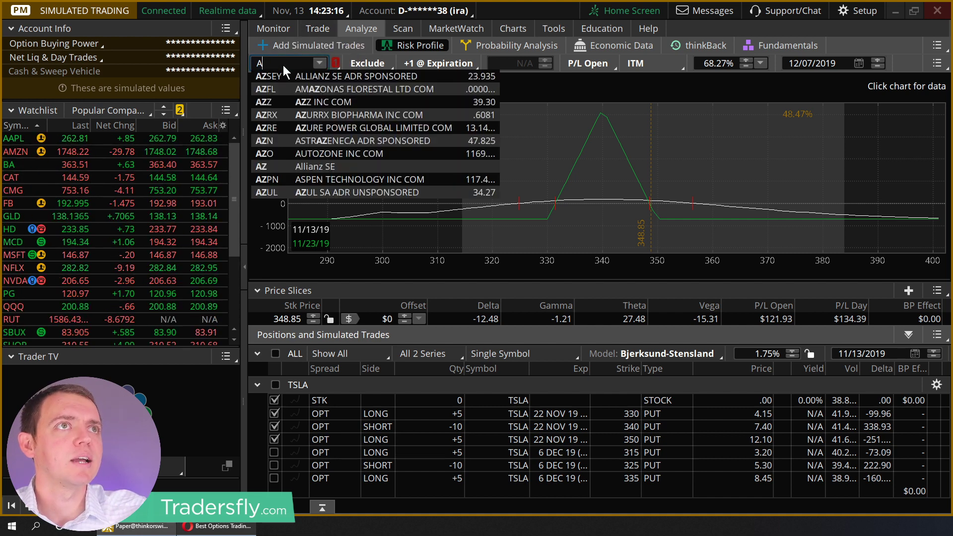
key(Return)
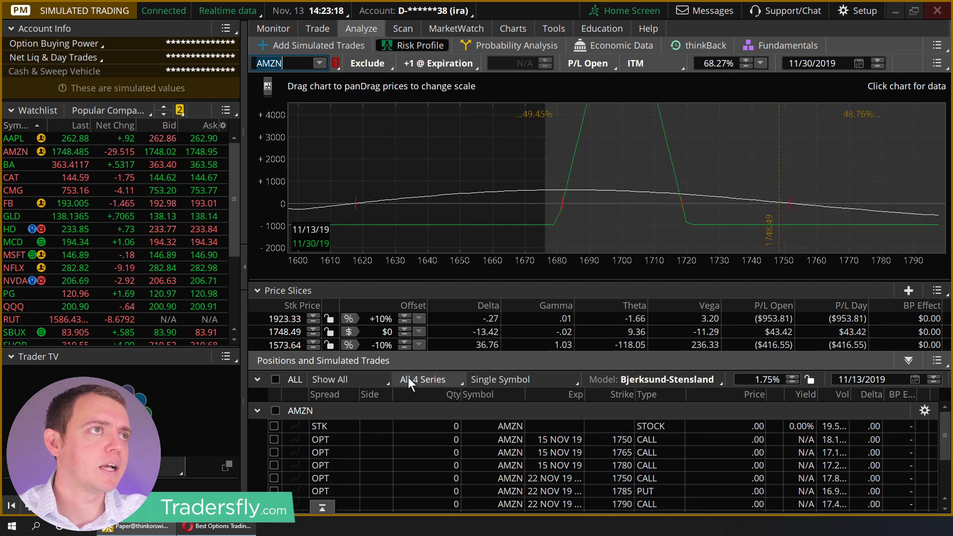
scroll(440, 457, down, 2)
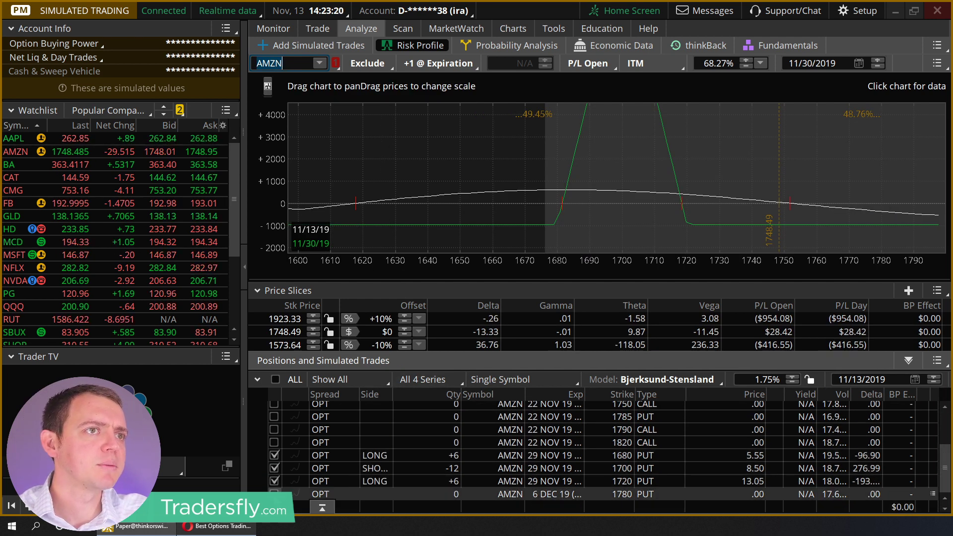
Widen the price range, set the profit scale to ±5K, and pan to the 1680/1700/1720 butterfly peak
drag(760, 268, 676, 266)
drag(270, 127, 270, 151)
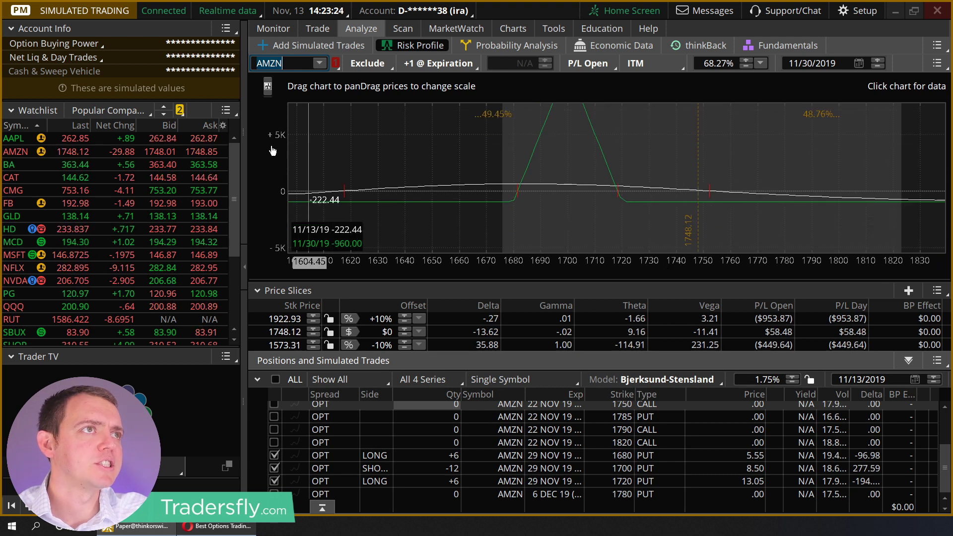
drag(395, 179, 408, 225)
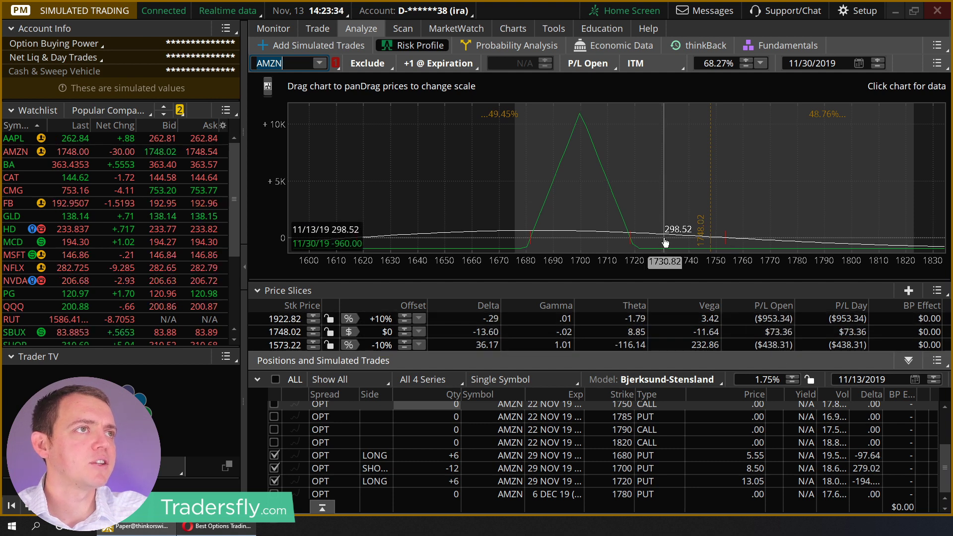
mouse_move(673, 166)
mouse_down()
mouse_move(673, 153)
mouse_move(674, 163)
mouse_up()
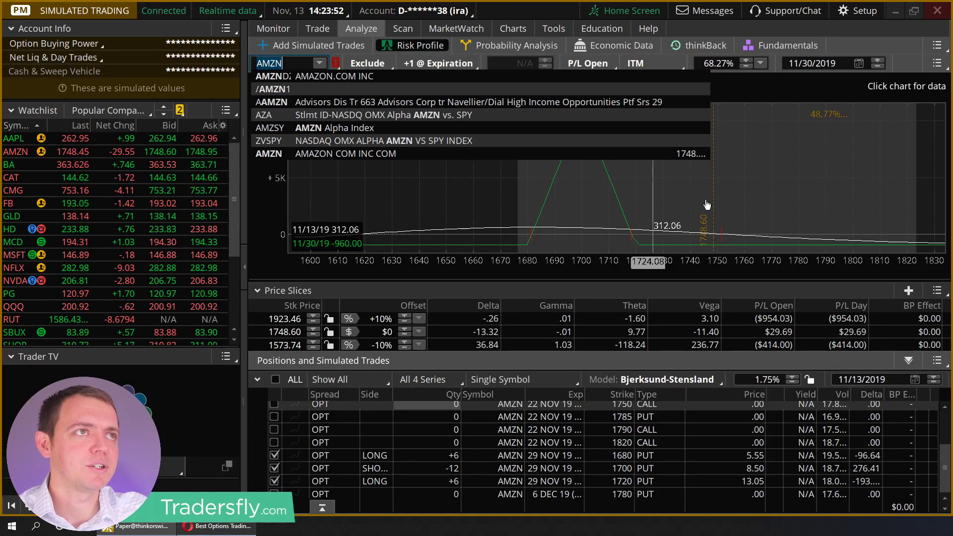
key(Escape)
Load the HD option chain on the Trade > All Products page
mouse_move(317, 31)
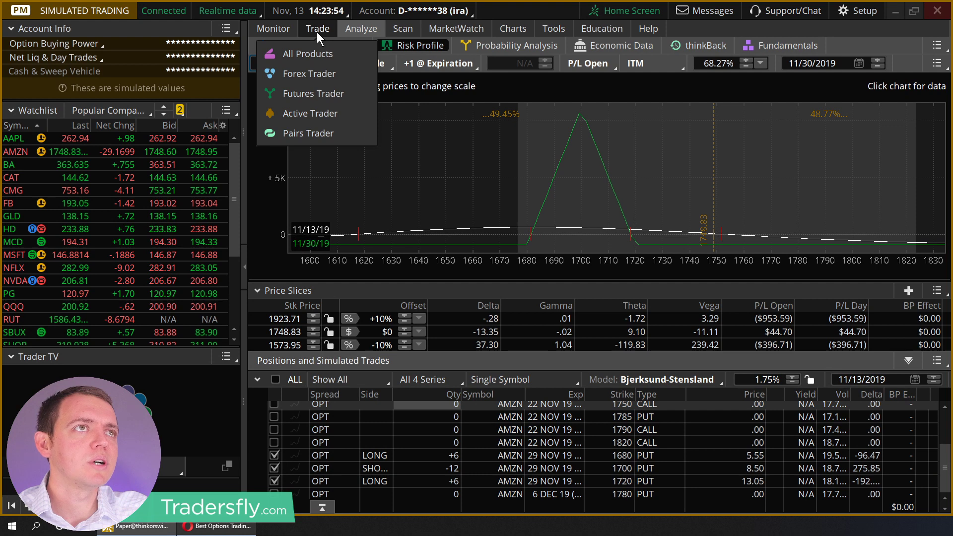
click(308, 48)
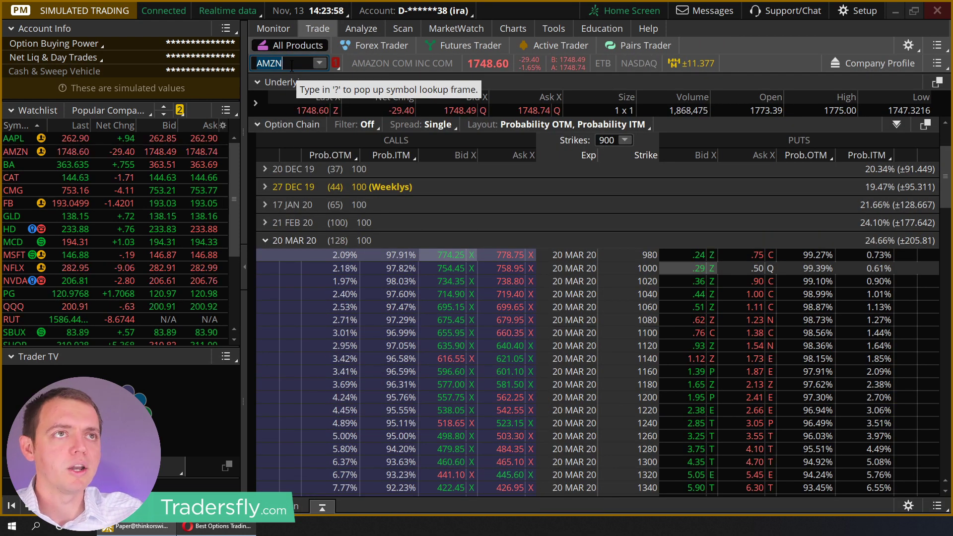
text(HD)
key(Return)
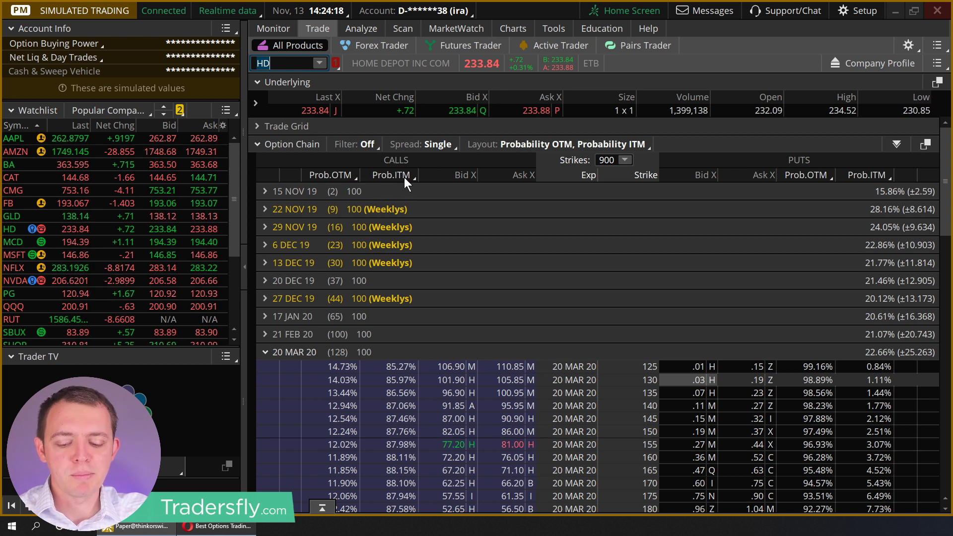
key(Down)
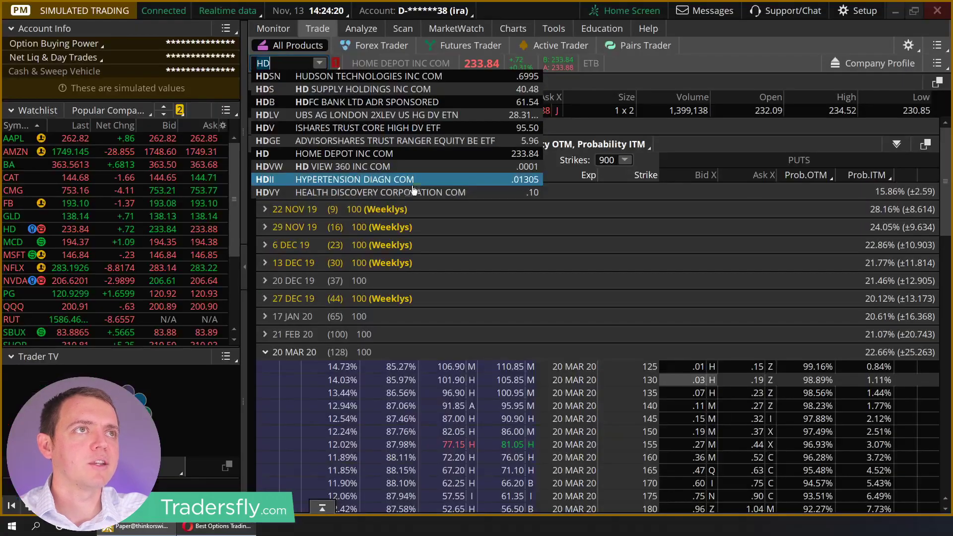
Swap the Prob.OTM column for Option Theoreticals & Greeks > Probability of Touching
click(719, 144)
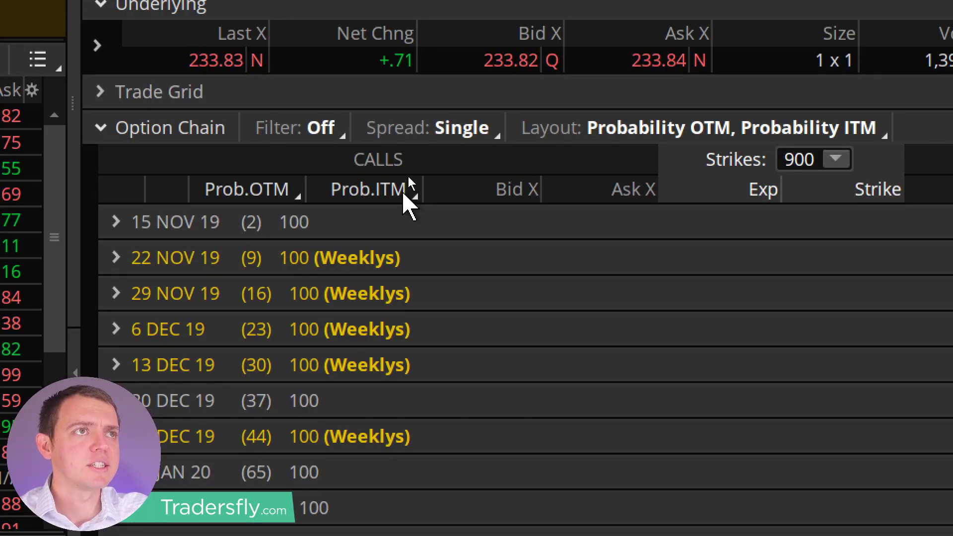
click(231, 194)
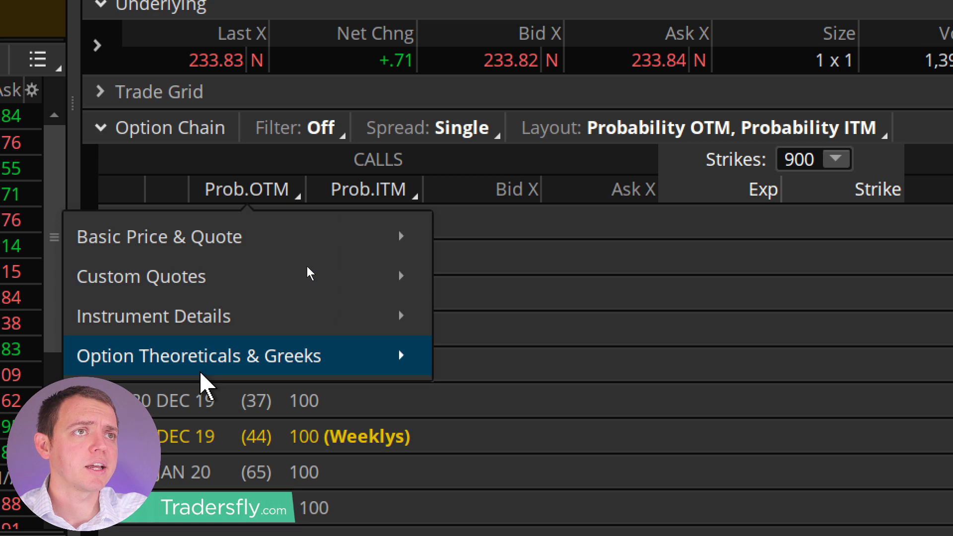
mouse_move(218, 368)
key(Escape)
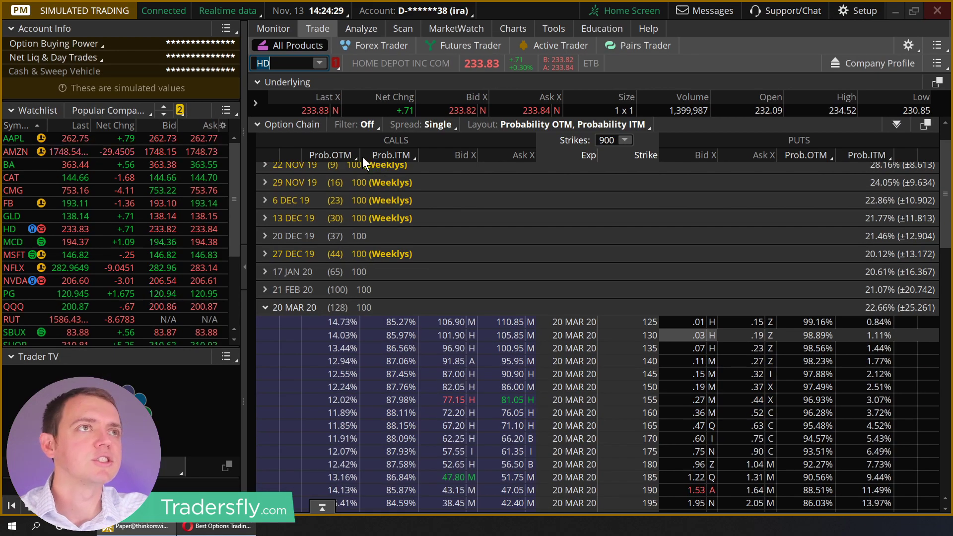
click(344, 153)
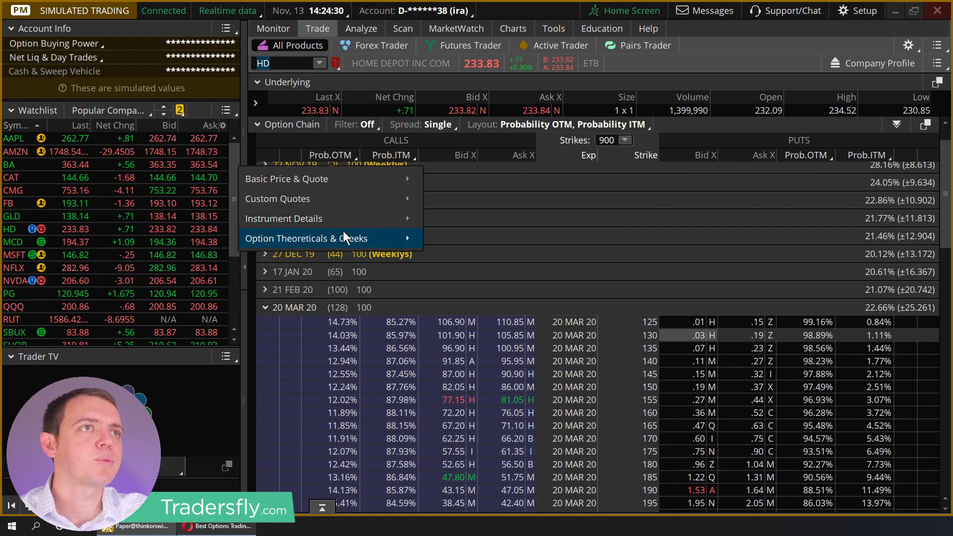
mouse_move(382, 243)
click(464, 498)
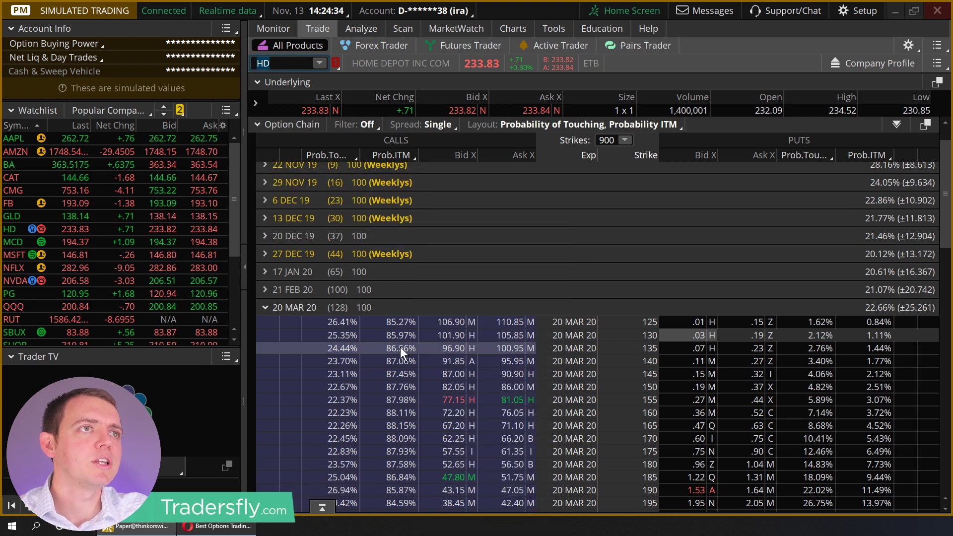
Scroll the HD chain down to the 20 MAR 20 strikes from 180 to 255
scroll(368, 309, down, 7)
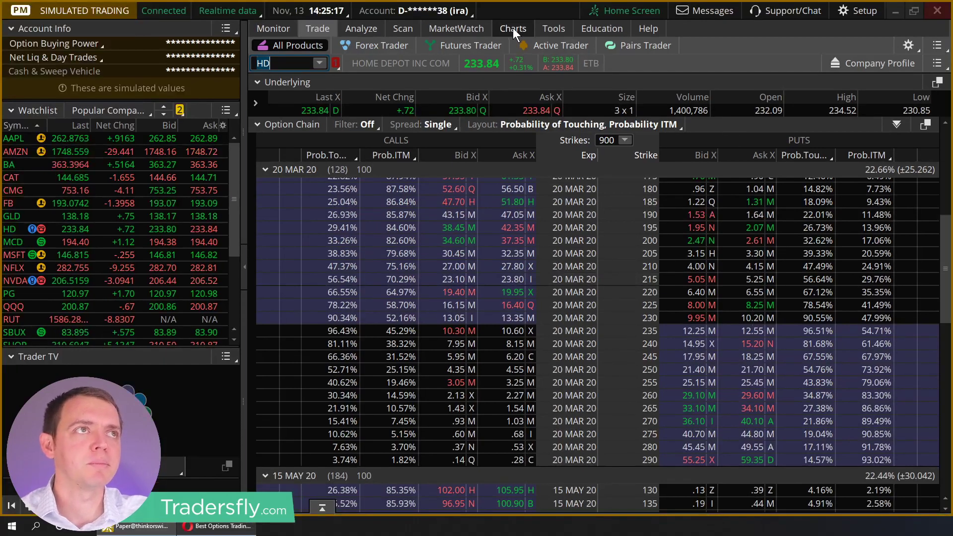
View the HD price chart on one year of daily bars, then return via Analyze to the chain
click(513, 30)
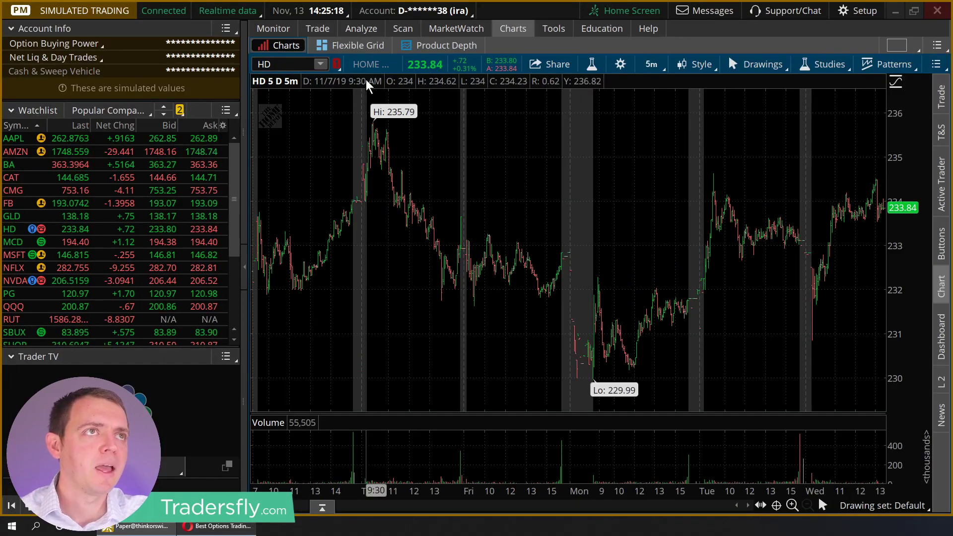
click(651, 64)
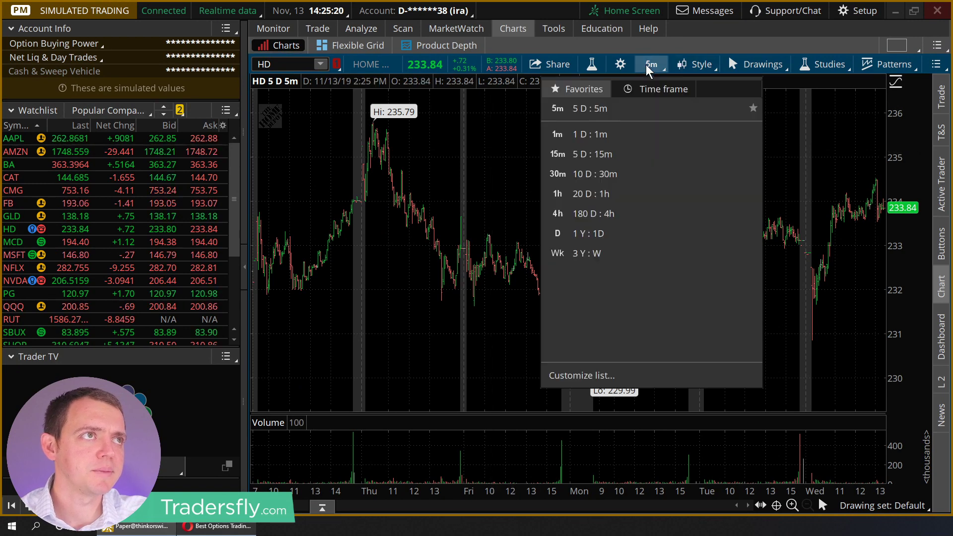
click(637, 236)
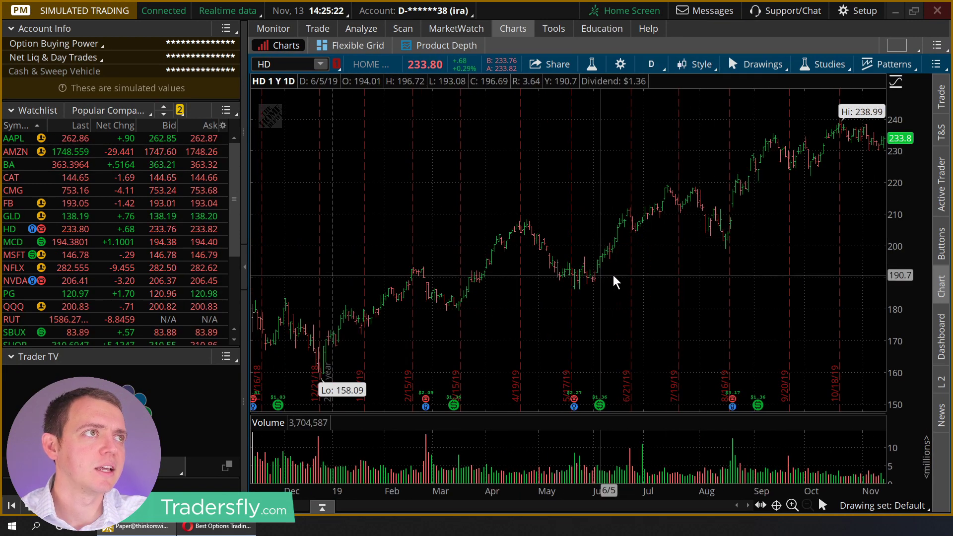
drag(602, 277, 883, 298)
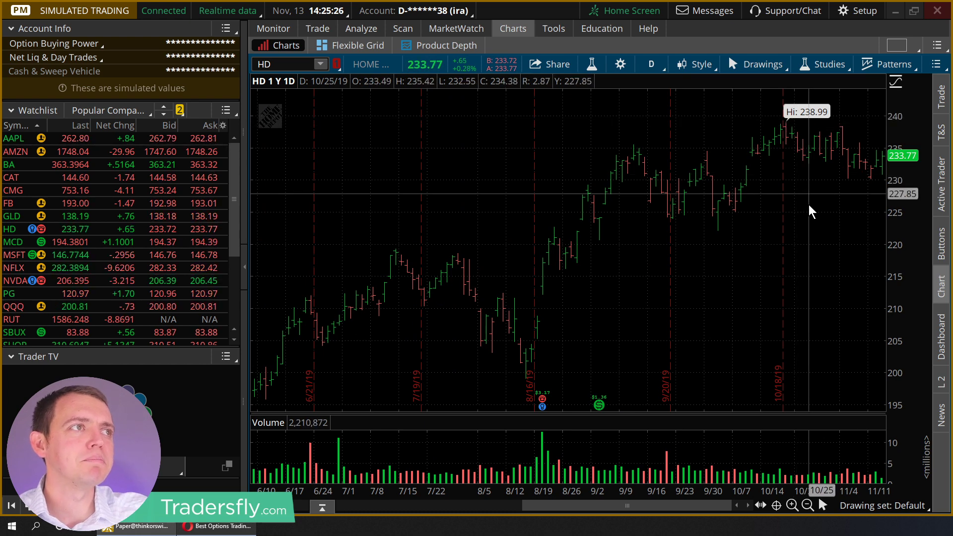
click(351, 30)
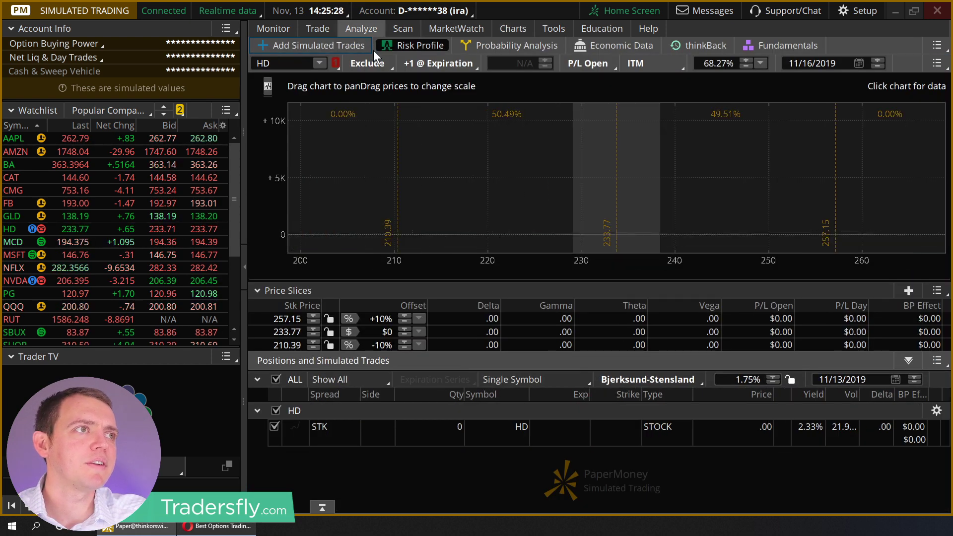
click(316, 31)
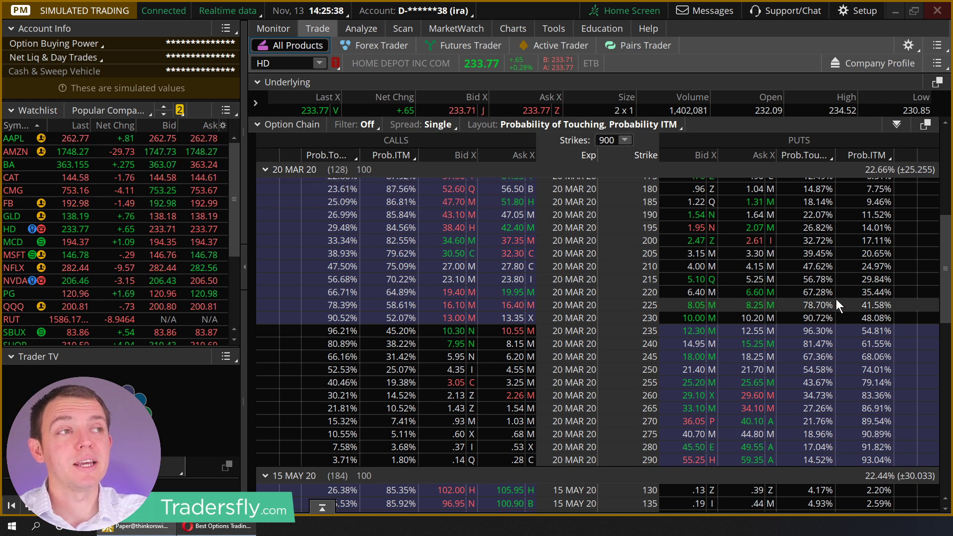
Collapse 20 MAR 20, expand the 20 DEC 19 strikes, and return to the chain after Charts and Analyze
click(264, 170)
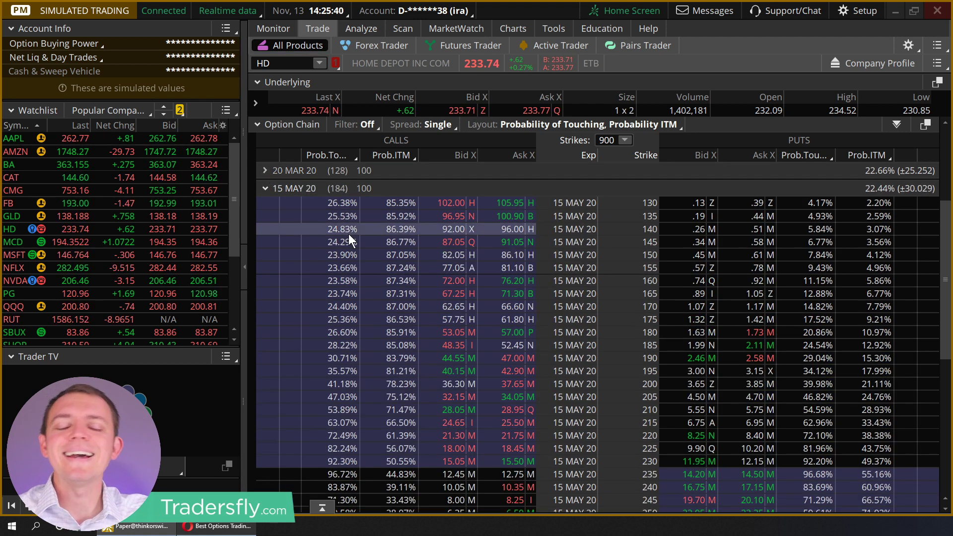
scroll(456, 281, up, 3)
scroll(436, 285, up, 3)
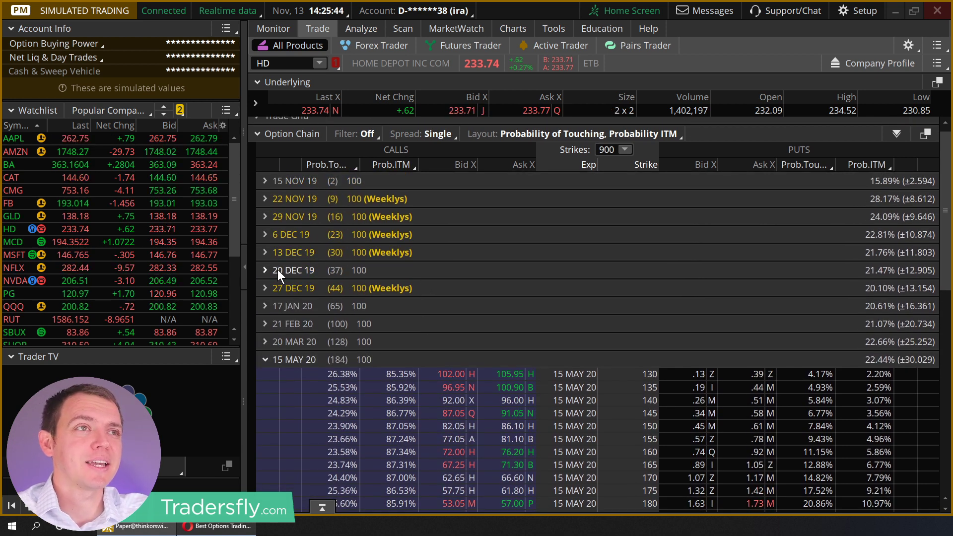
click(265, 270)
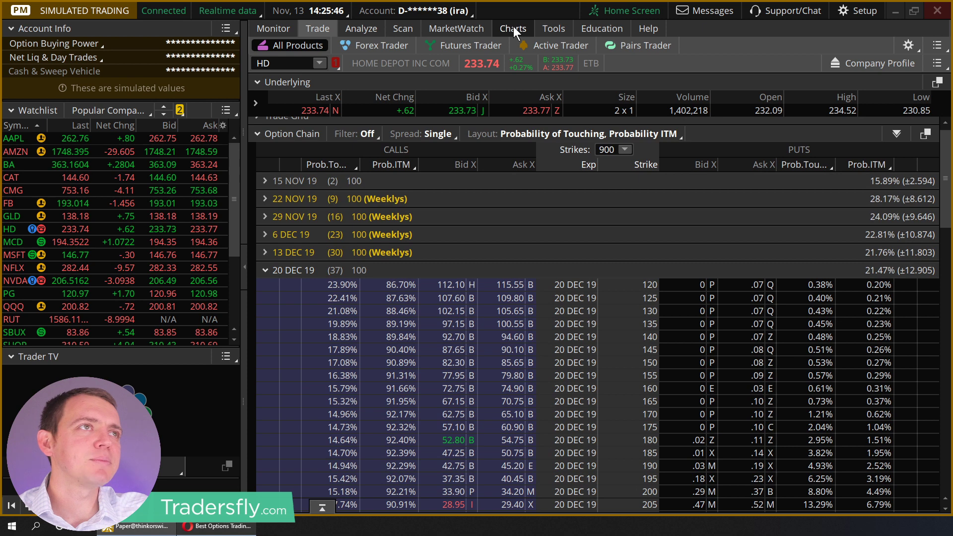
click(513, 27)
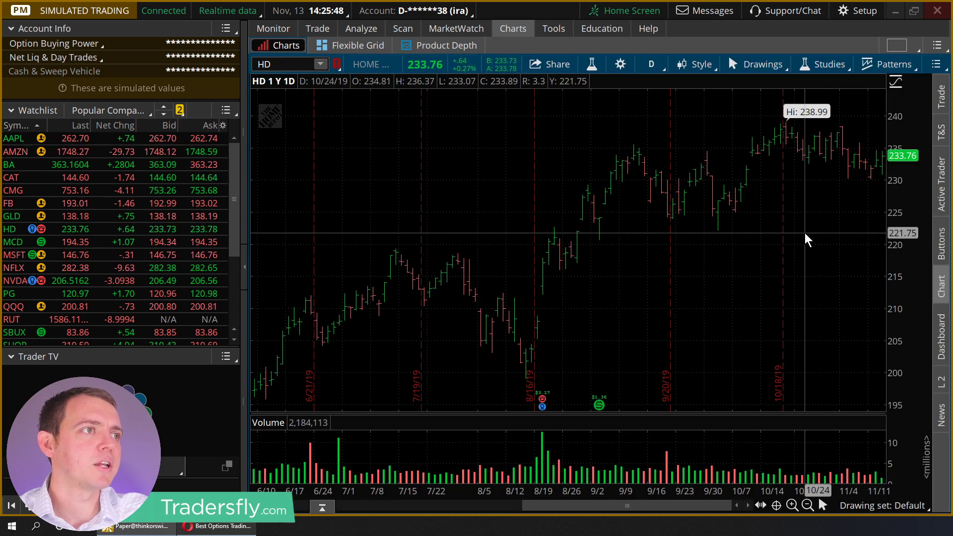
click(361, 29)
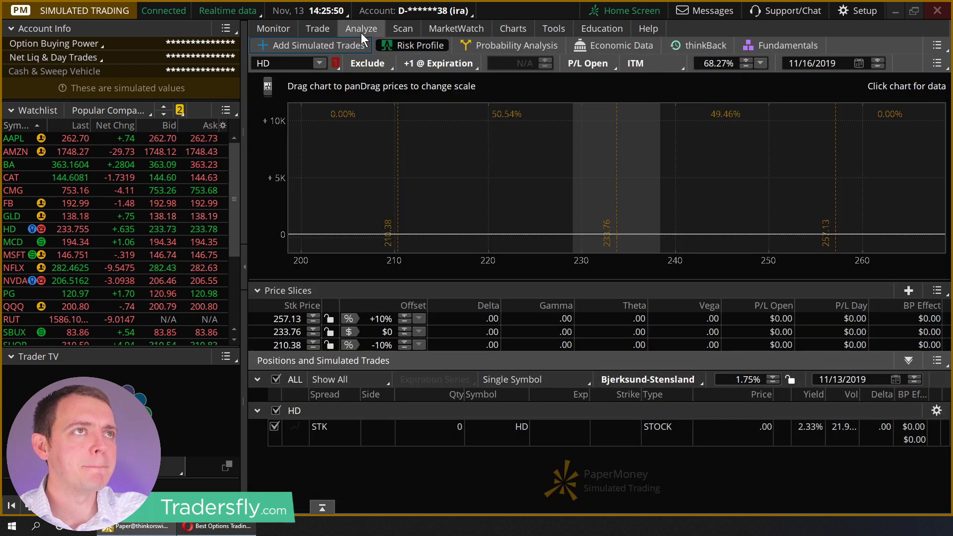
click(320, 29)
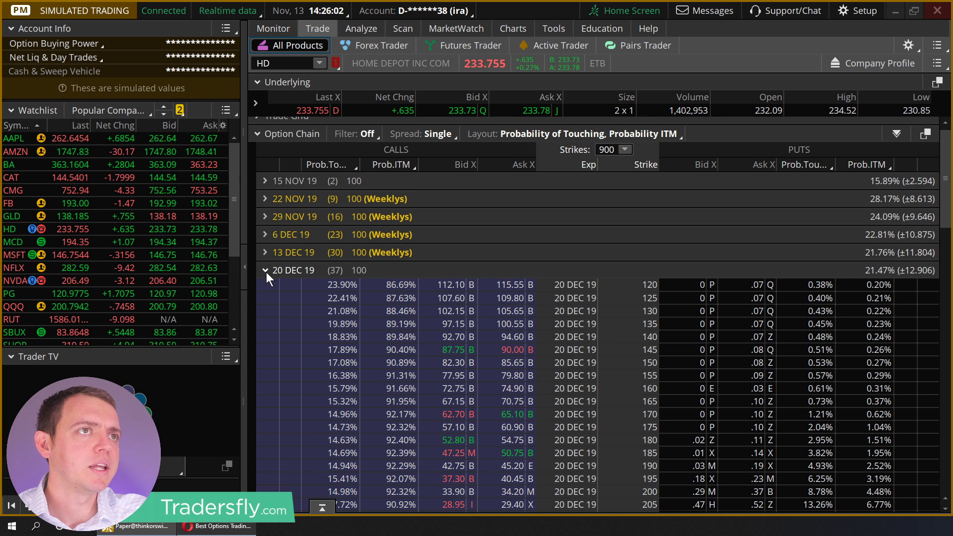
Expand the 6 DEC 19 strikes (197.5–247.5) in the HD option chain
click(265, 234)
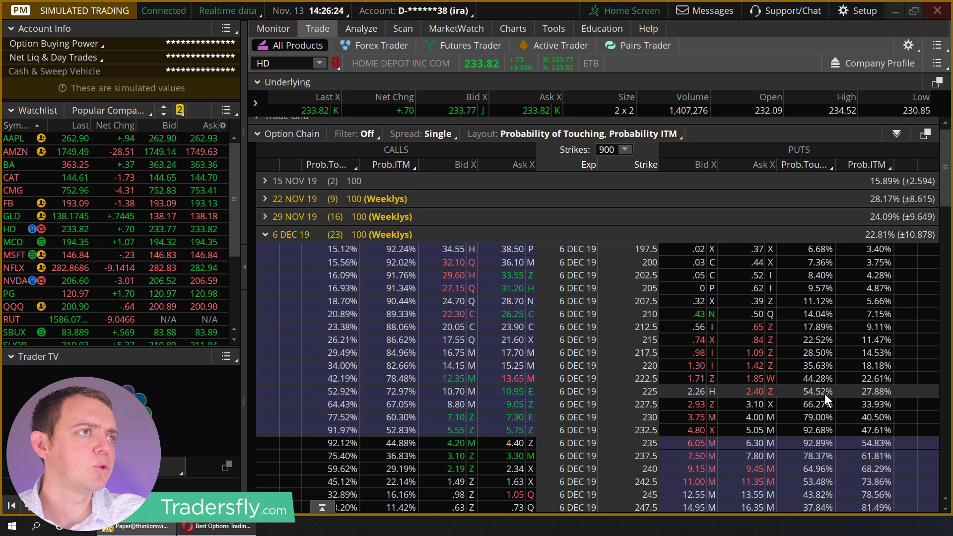
Build a 6 DEC 19 HD 227.5/225/222.5 put butterfly from the 225 put and send it to Analyze
right_click(808, 392)
mouse_move(749, 268)
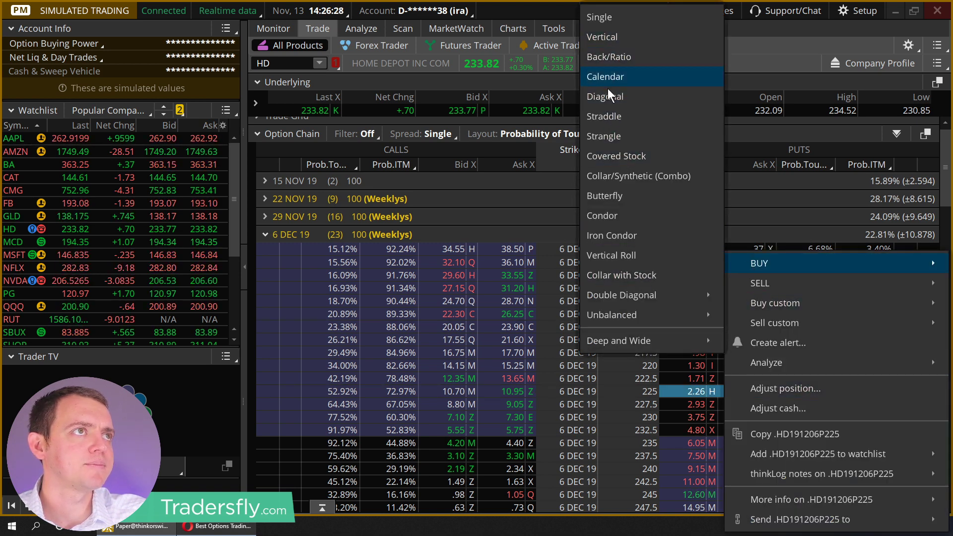
click(602, 196)
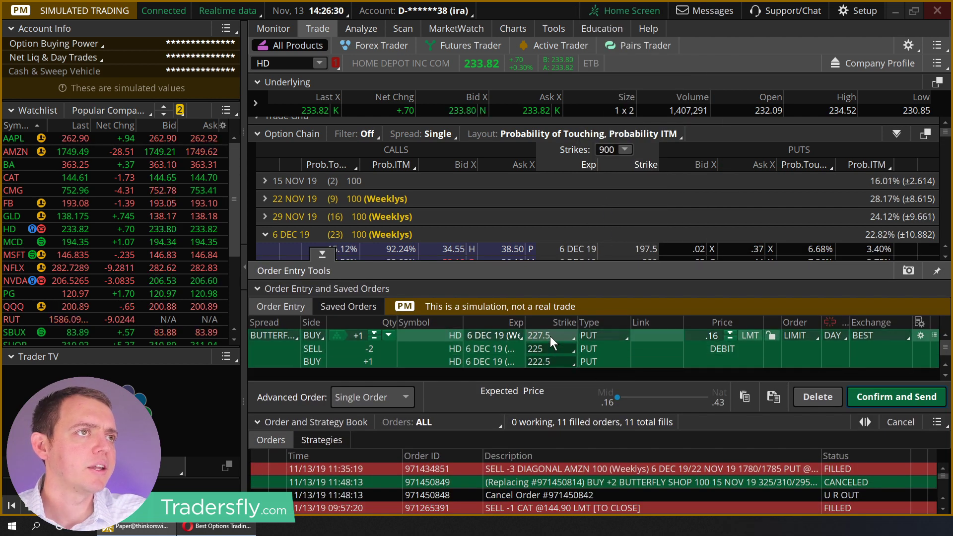
right_click(665, 339)
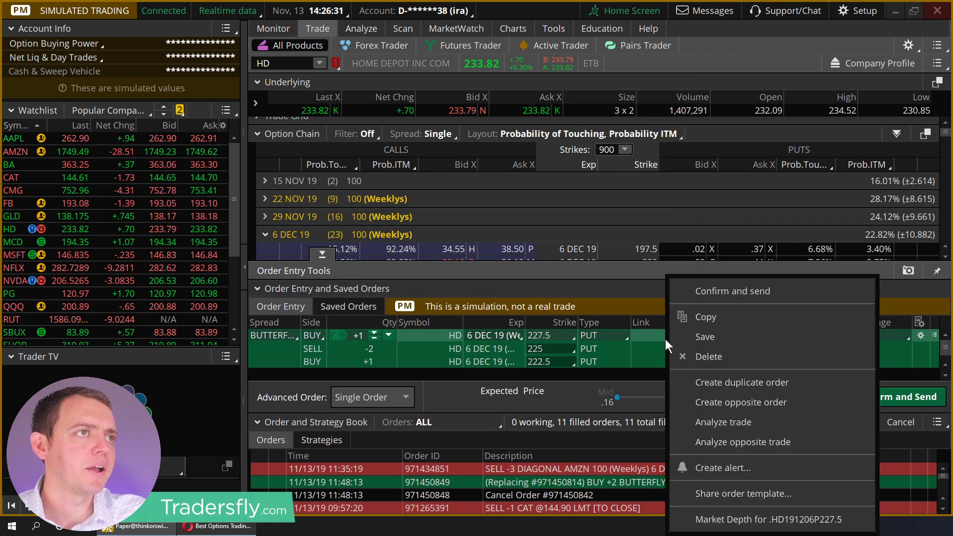
click(705, 424)
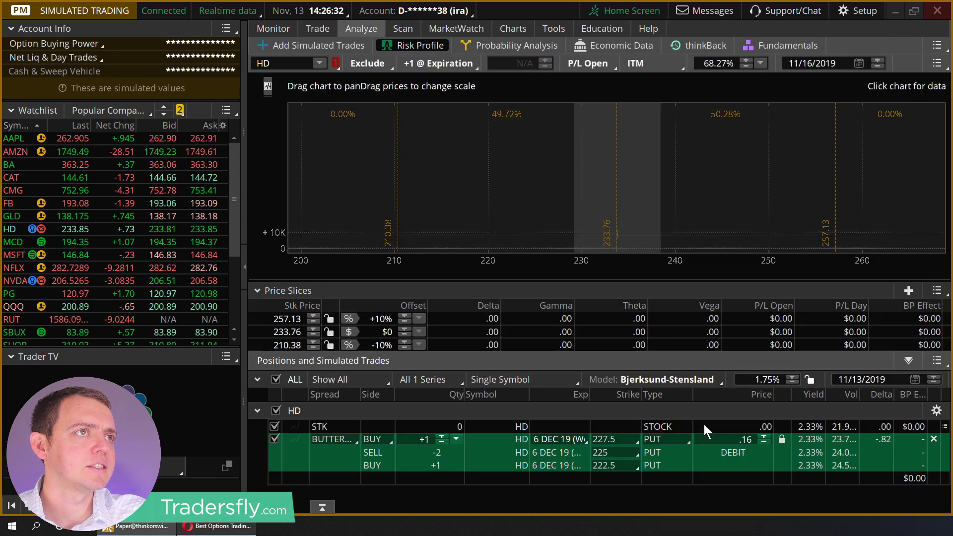
Set the chart to Float Y Scale and raise the butterfly to 4 contracts
click(267, 86)
click(211, 114)
click(442, 437)
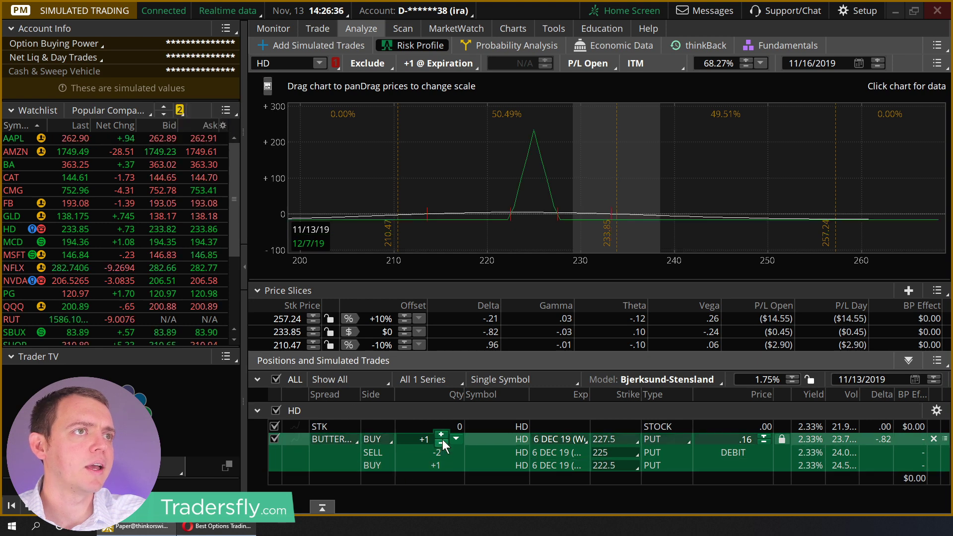
click(441, 437)
click(441, 437)
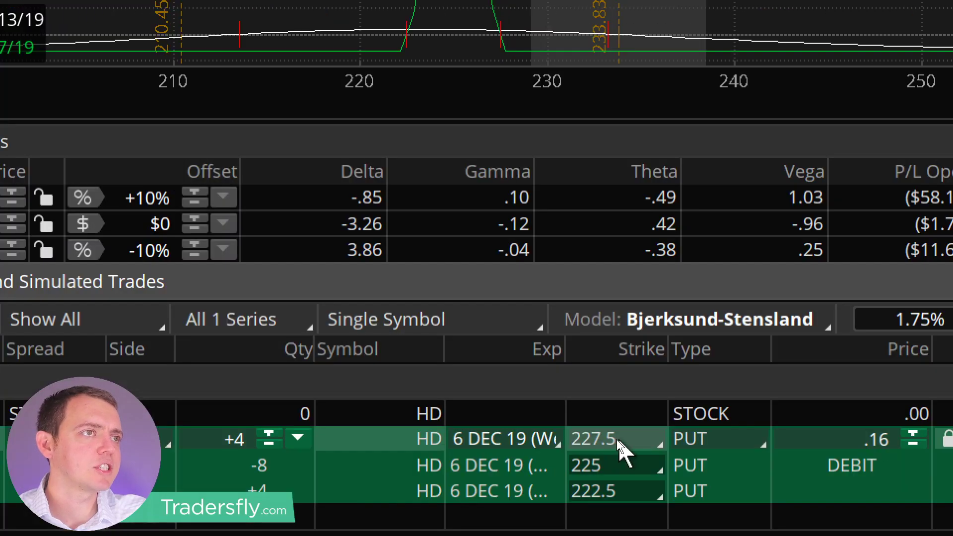
Move the wings to 230 and 220, unlock the price to 0.57, and raise quantity to 5
click(614, 439)
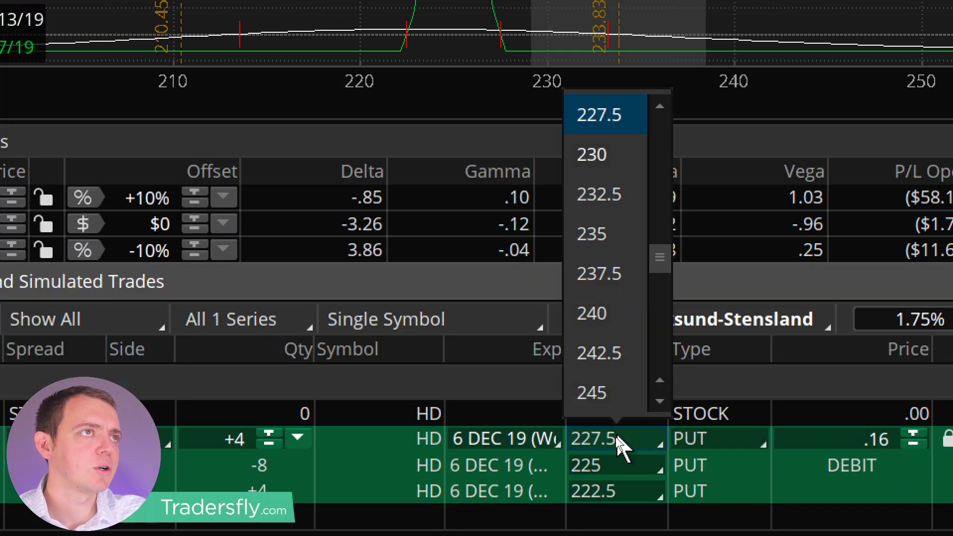
click(598, 151)
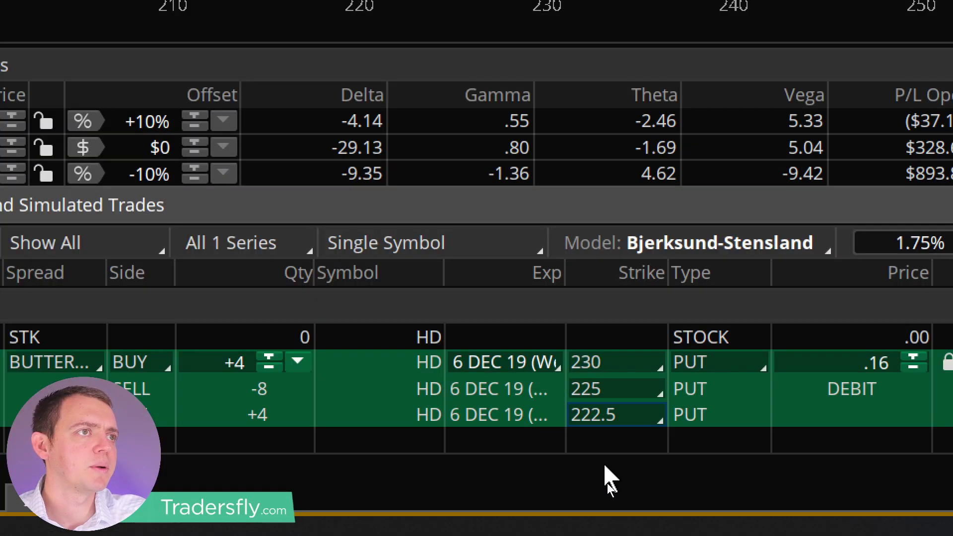
click(596, 417)
click(599, 330)
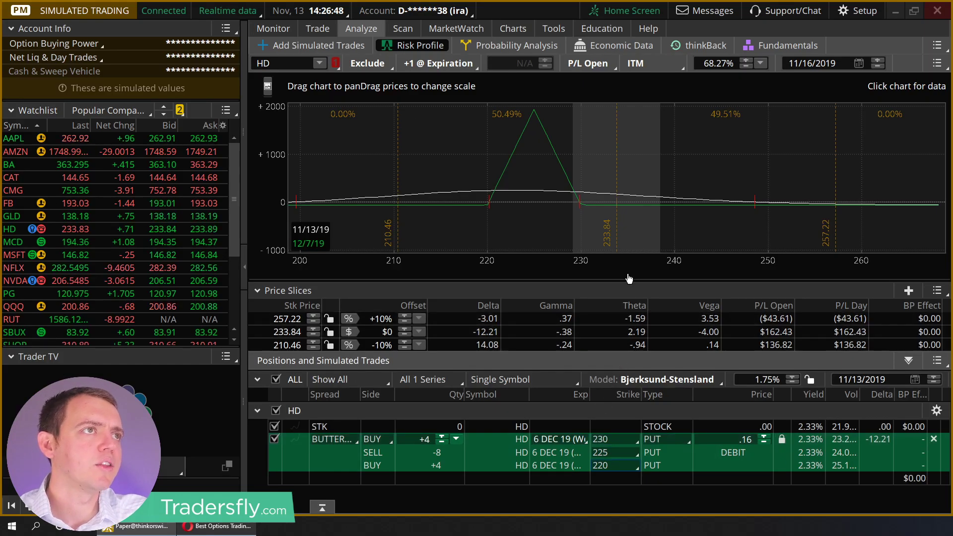
click(782, 438)
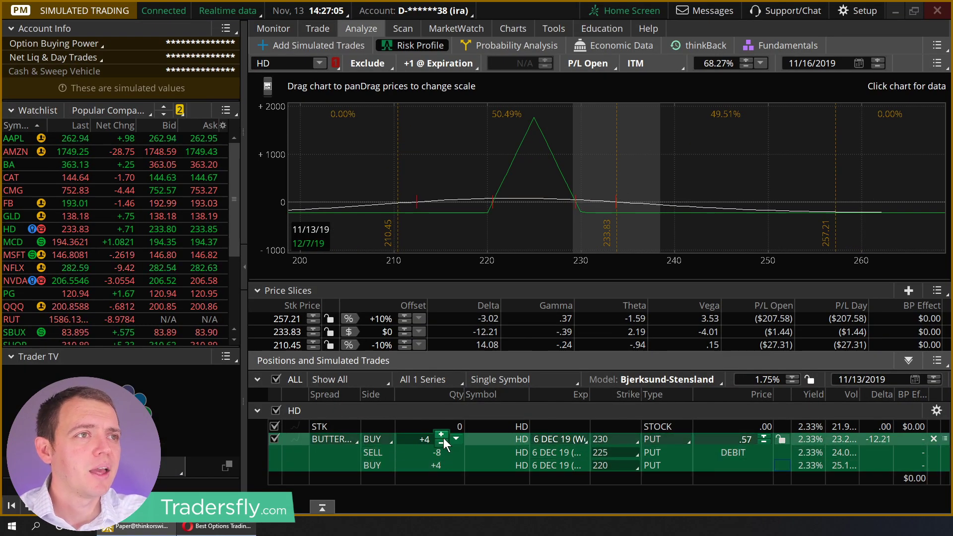
click(442, 435)
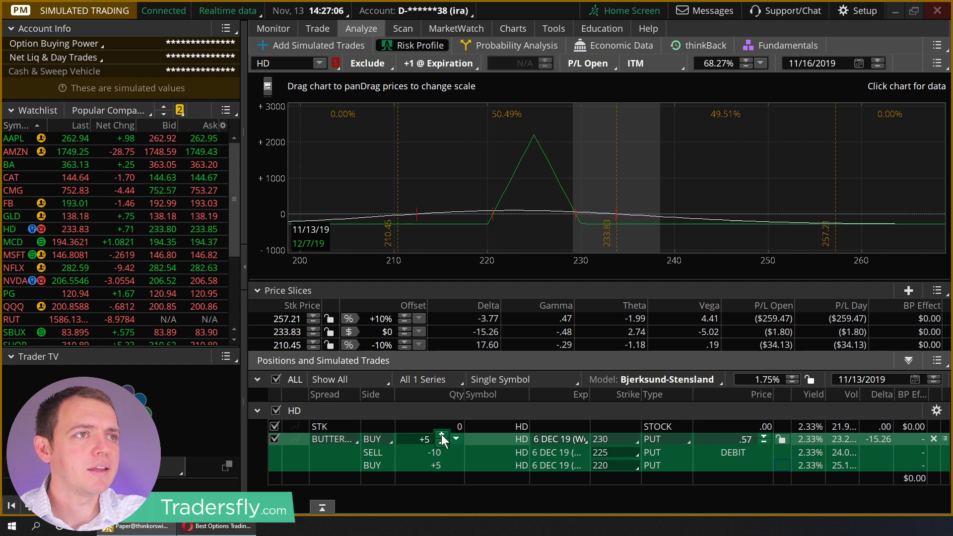
Move the butterfly wings to 235 and 215 and reduce the quantity to 4 contracts
click(604, 439)
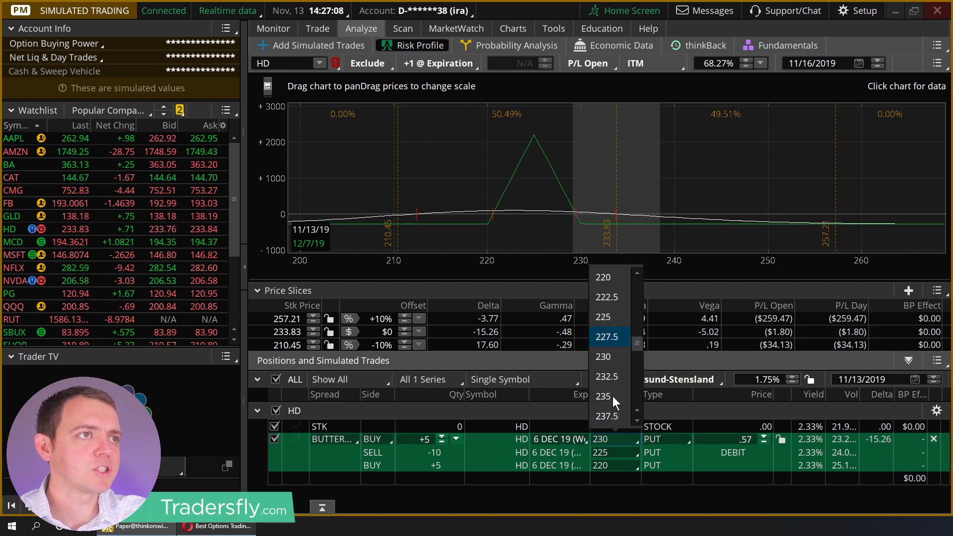
click(611, 397)
click(609, 464)
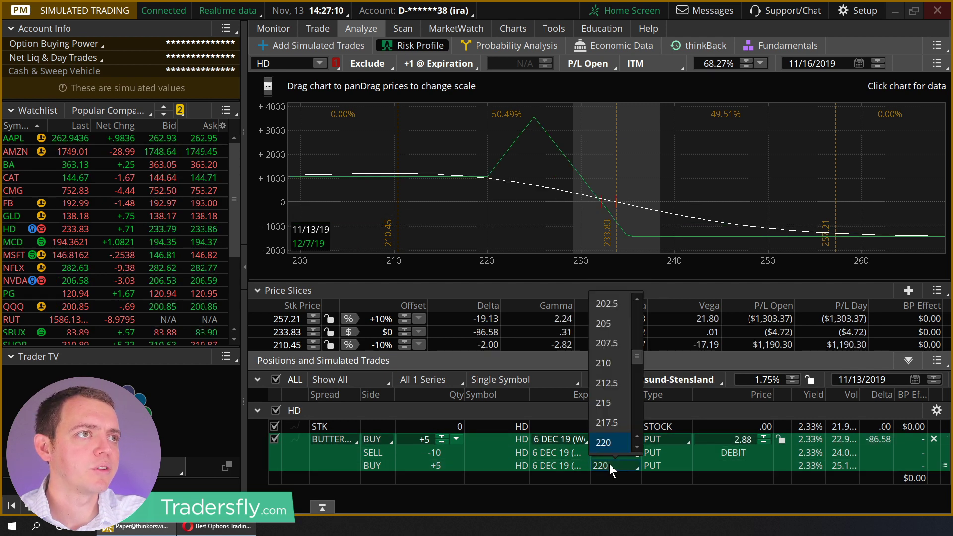
click(607, 403)
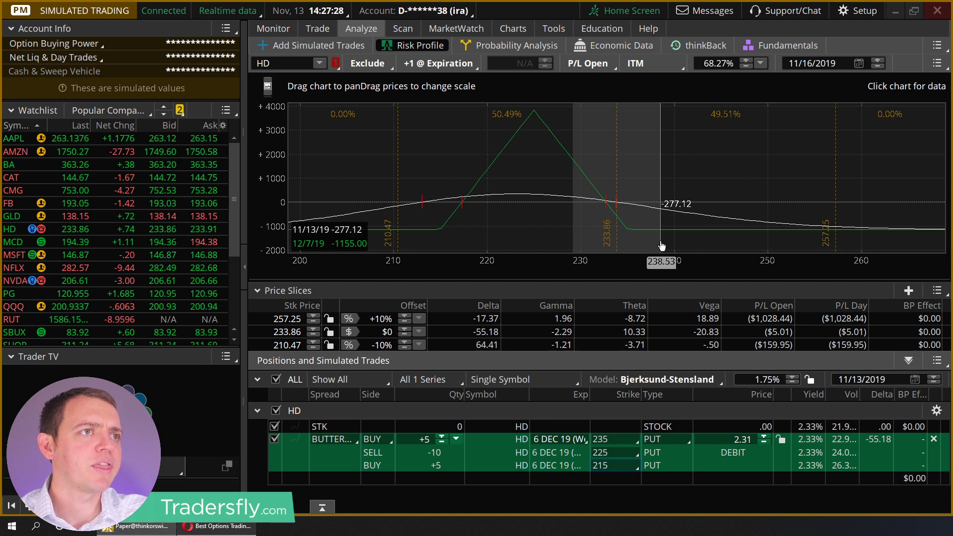
click(442, 442)
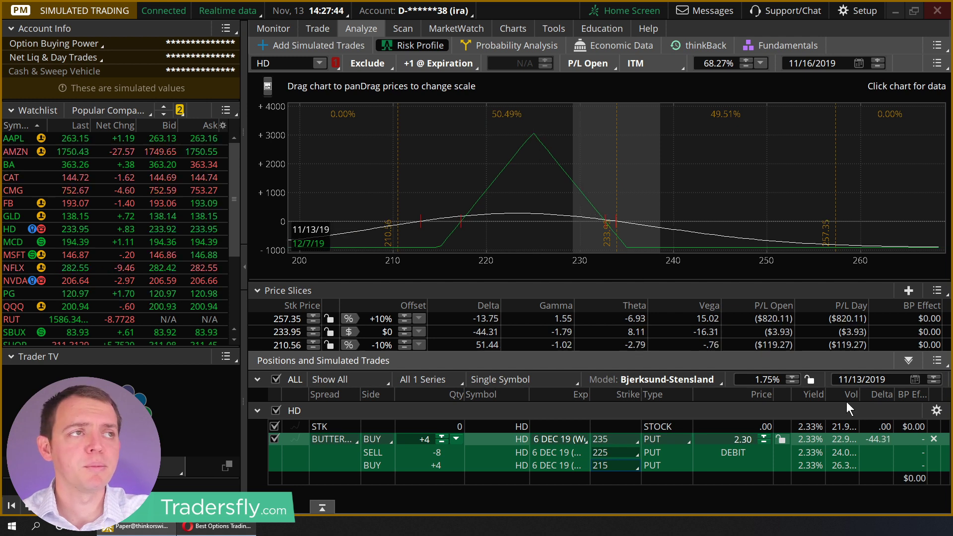
click(934, 376)
click(935, 376)
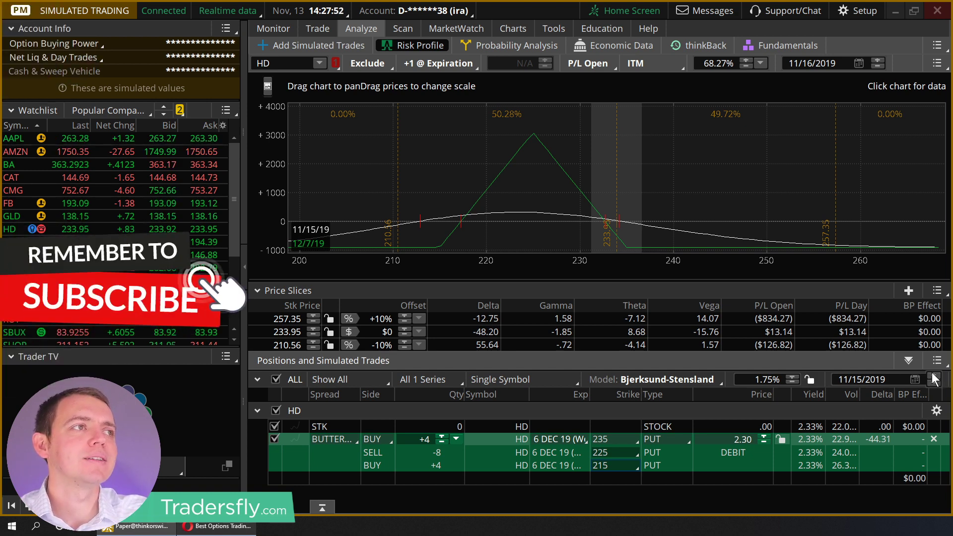
click(934, 376)
click(934, 376)
click(934, 376)
click(934, 376)
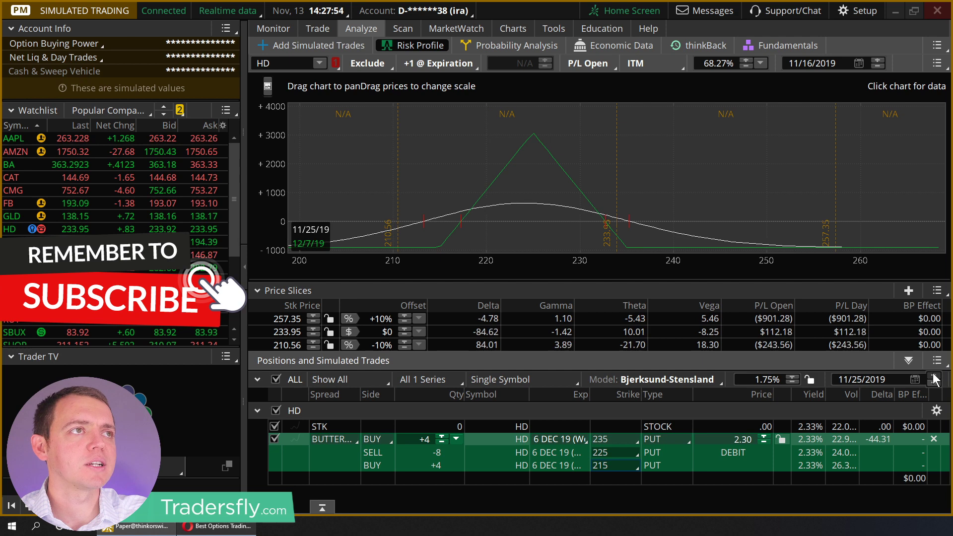
click(934, 376)
click(933, 376)
click(934, 376)
click(934, 376)
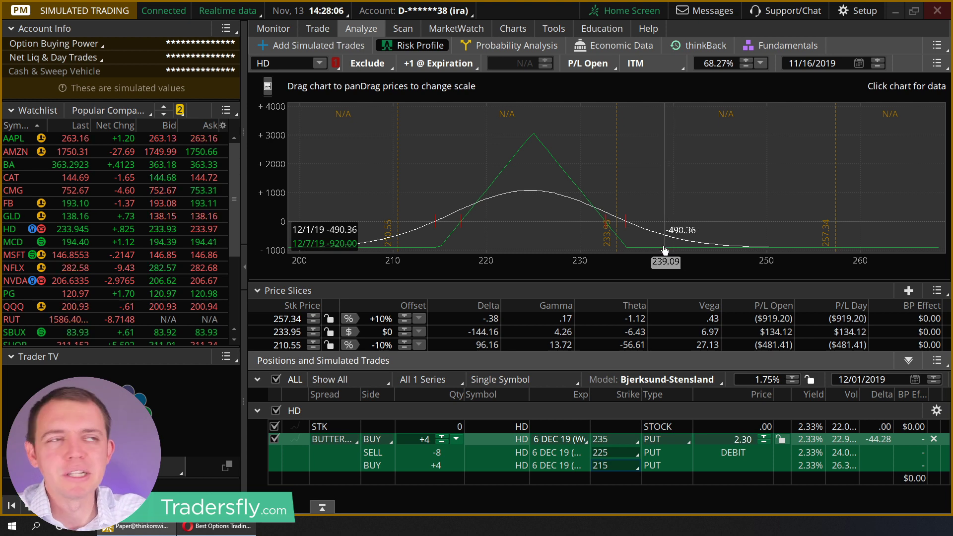
click(915, 380)
click(874, 370)
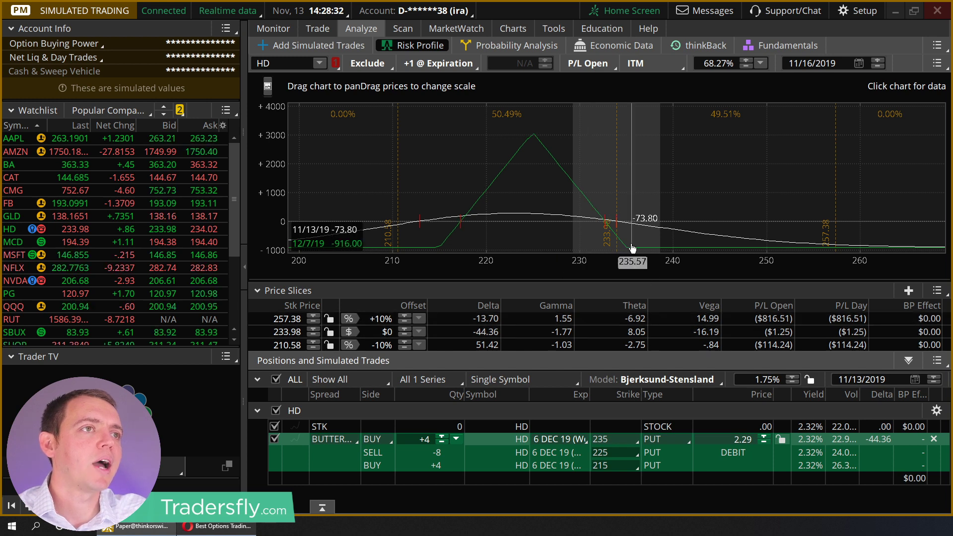
Return to the HD option chain, hide Order Entry Tools, and bring the 6 DEC 19 strikes into view
click(317, 28)
click(322, 258)
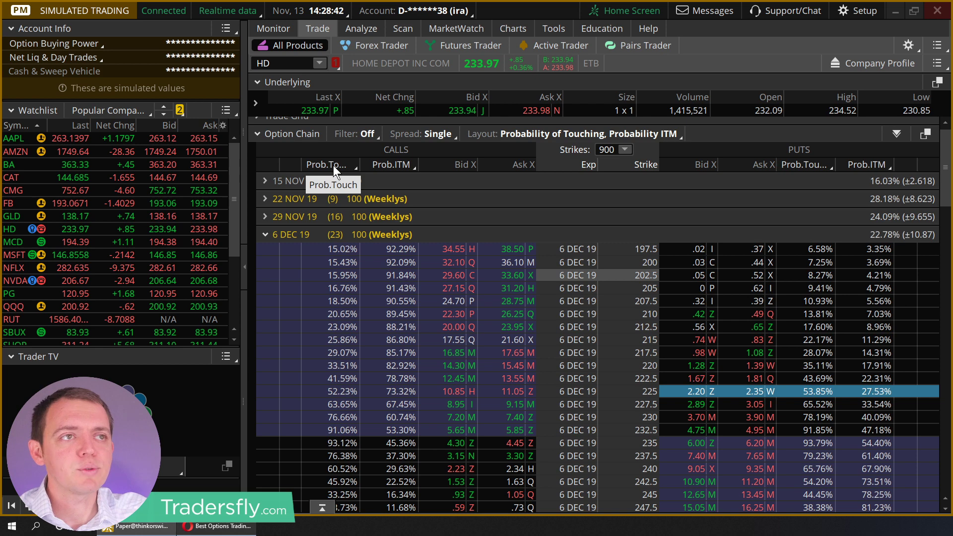
scroll(405, 497, down, 1)
scroll(403, 466, down, 5)
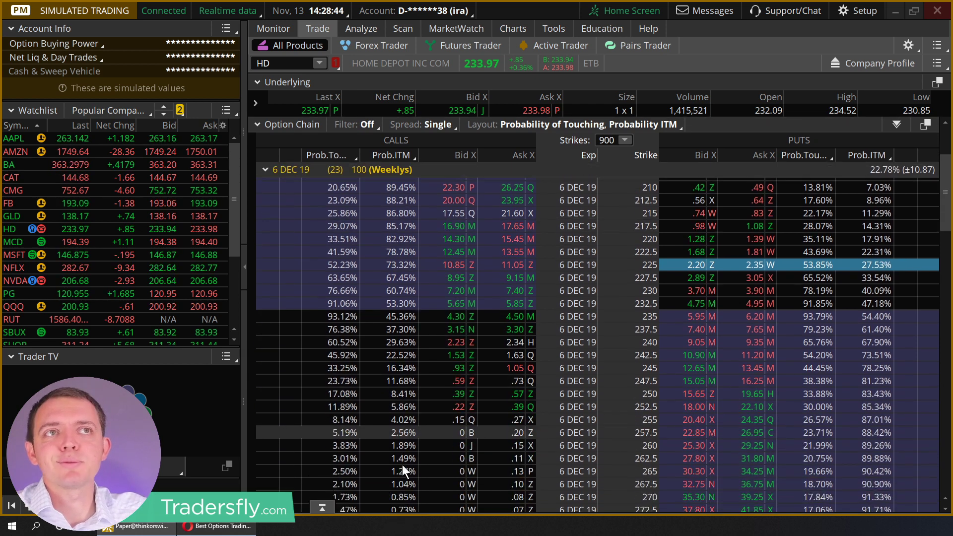